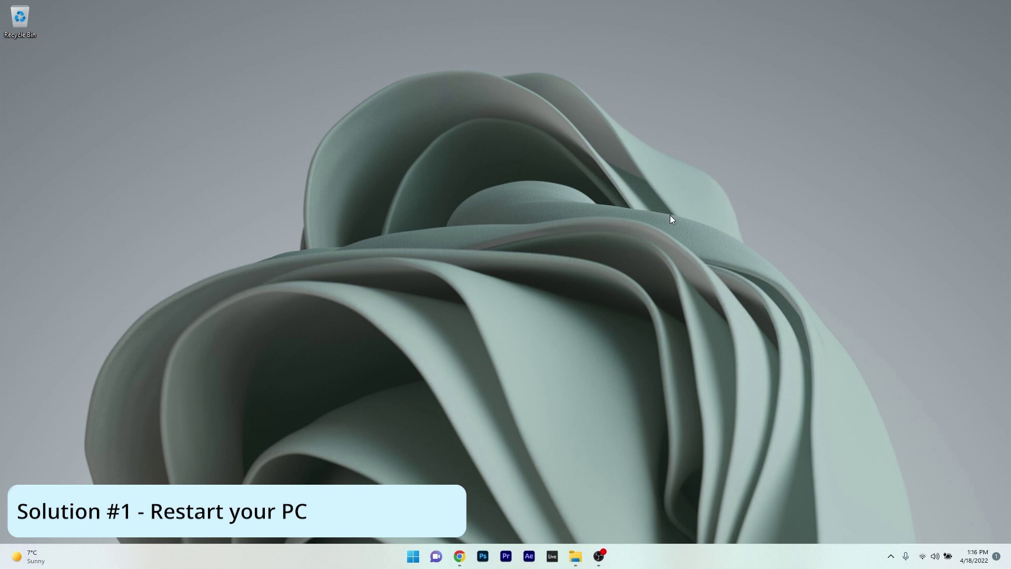
# - Show the Start menu power options, then dismiss them without restarting
pyautogui.click(413, 557)
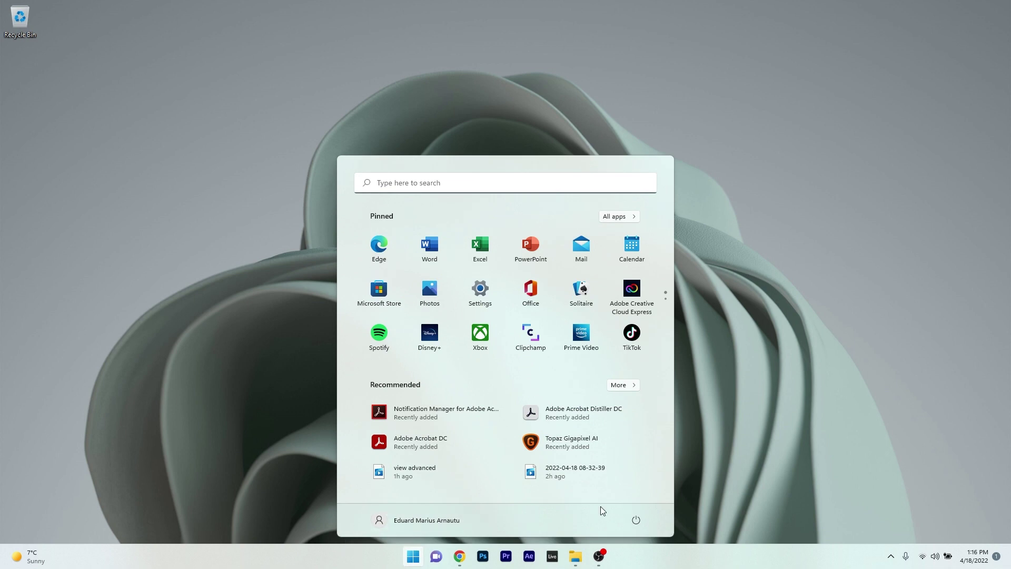
pyautogui.click(637, 521)
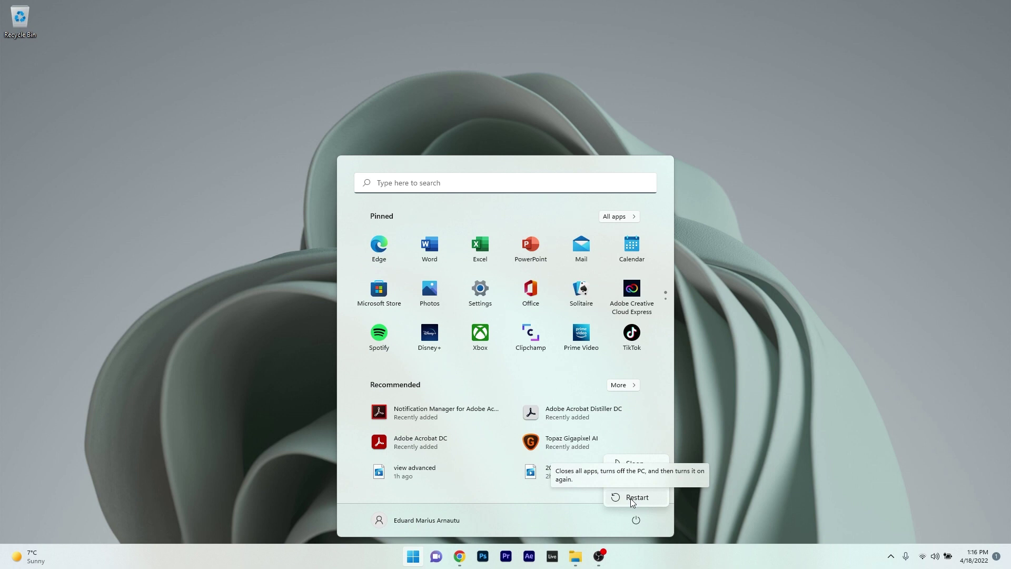
pyautogui.click(744, 417)
pyautogui.click(744, 417)
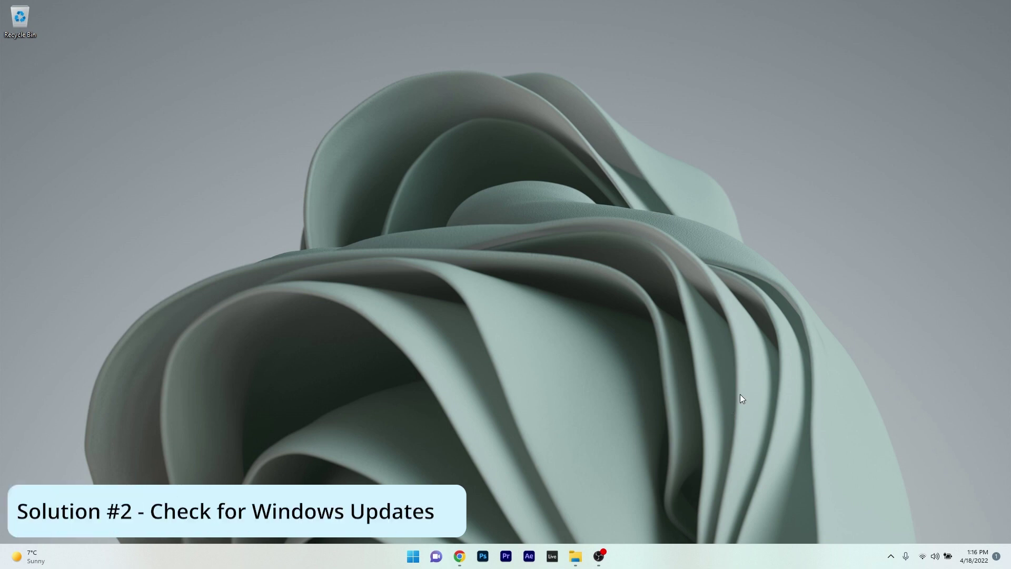
# - Check Windows Update in Settings, confirm the PC is up to date, and close Settings
pyautogui.click(413, 557)
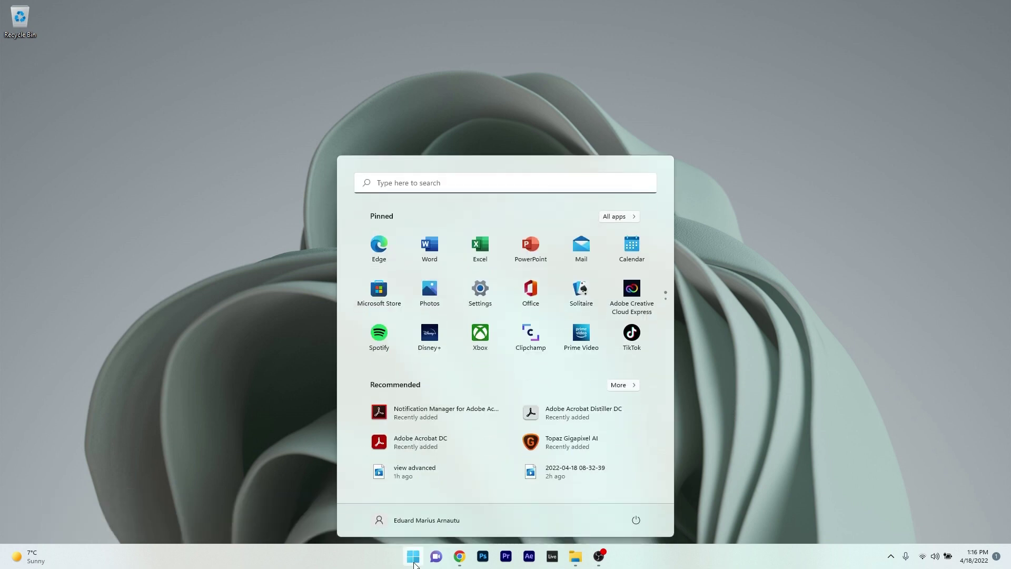
pyautogui.click(480, 290)
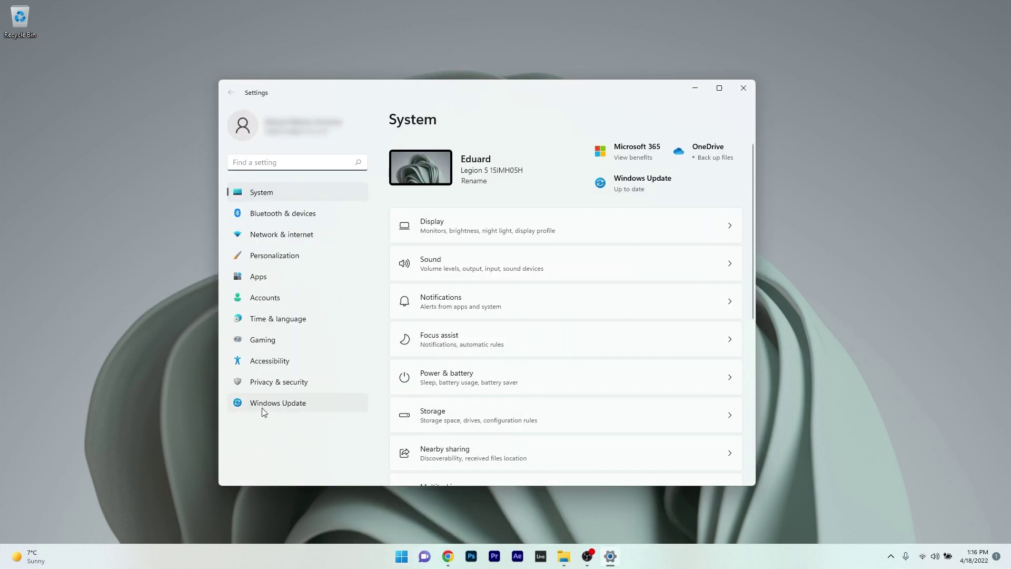
pyautogui.click(274, 404)
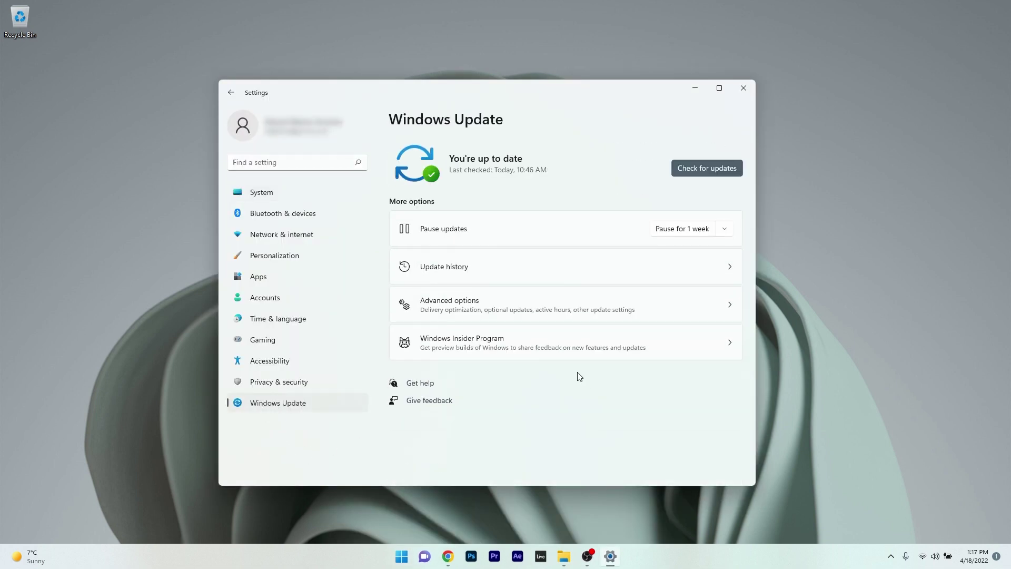
pyautogui.click(703, 168)
pyautogui.click(749, 90)
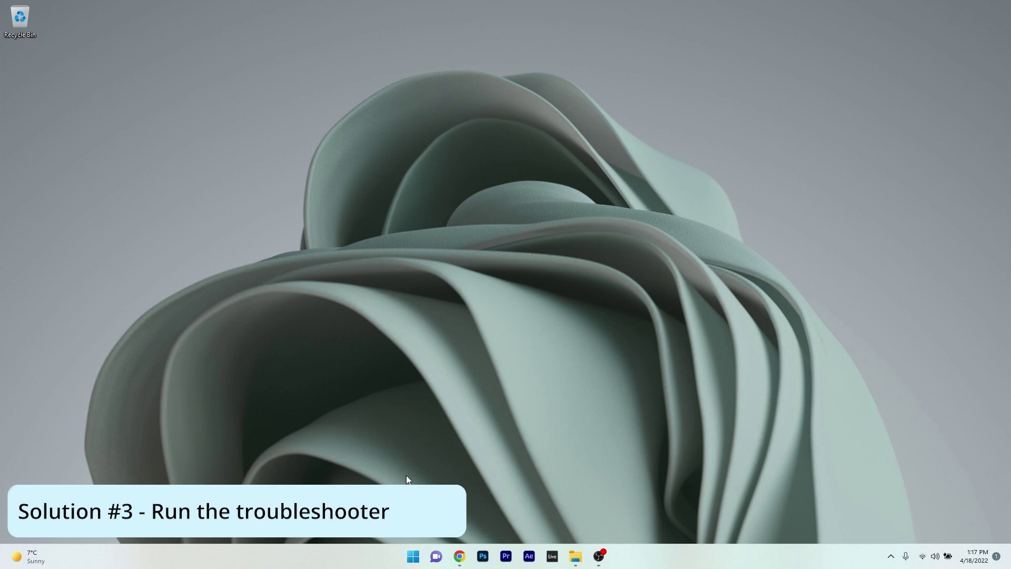
# - Run the Program Compatibility Troubleshooter from System > Troubleshoot > Other troubleshooters
pyautogui.click(413, 556)
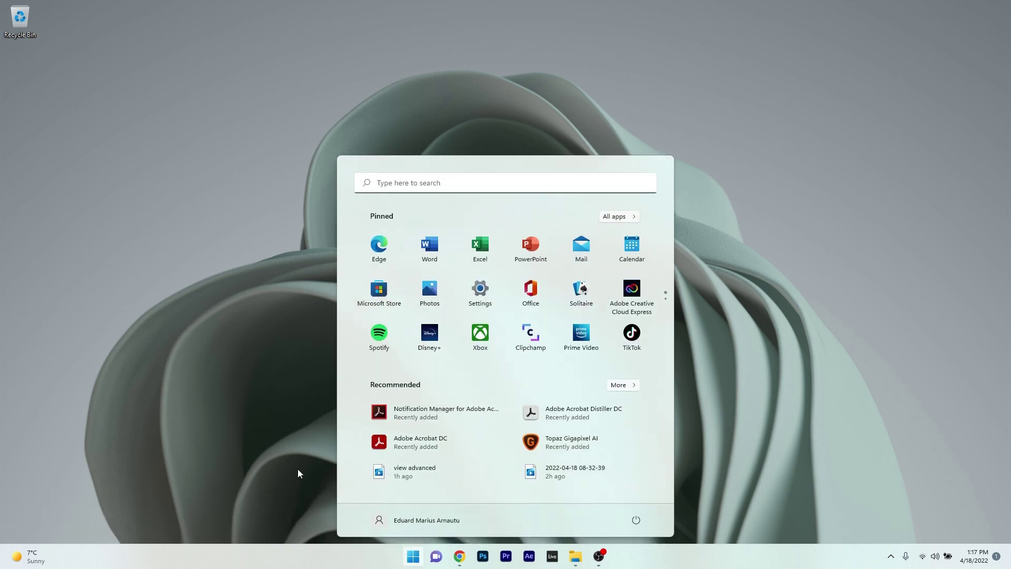
pyautogui.click(488, 293)
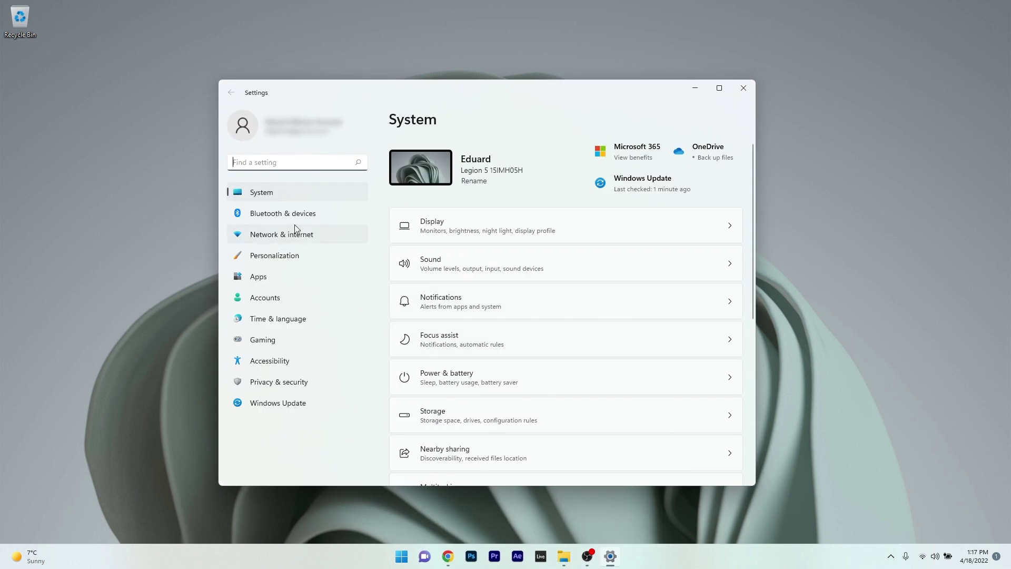
pyautogui.click(264, 197)
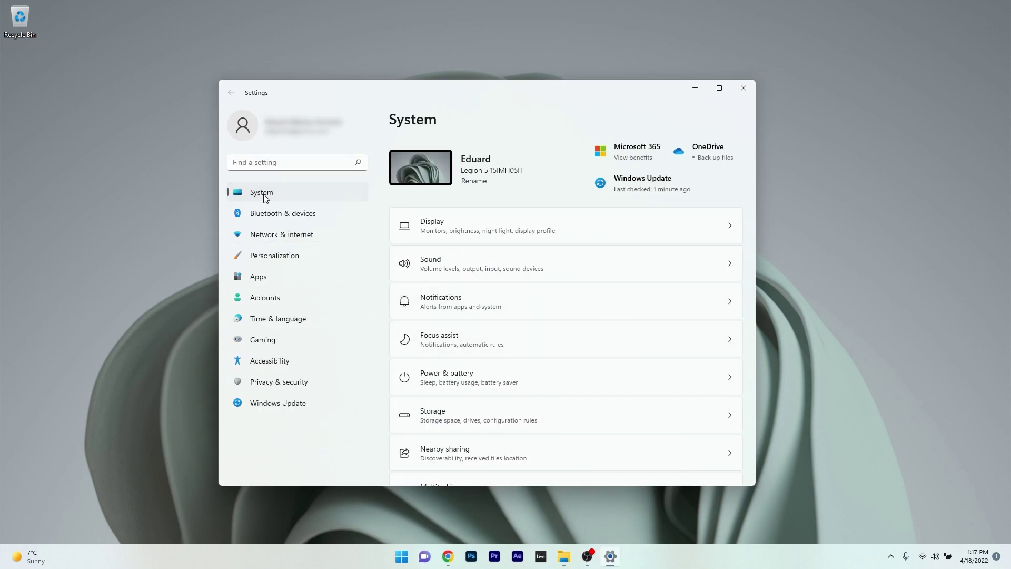
pyautogui.scroll(-5, 556, 285)
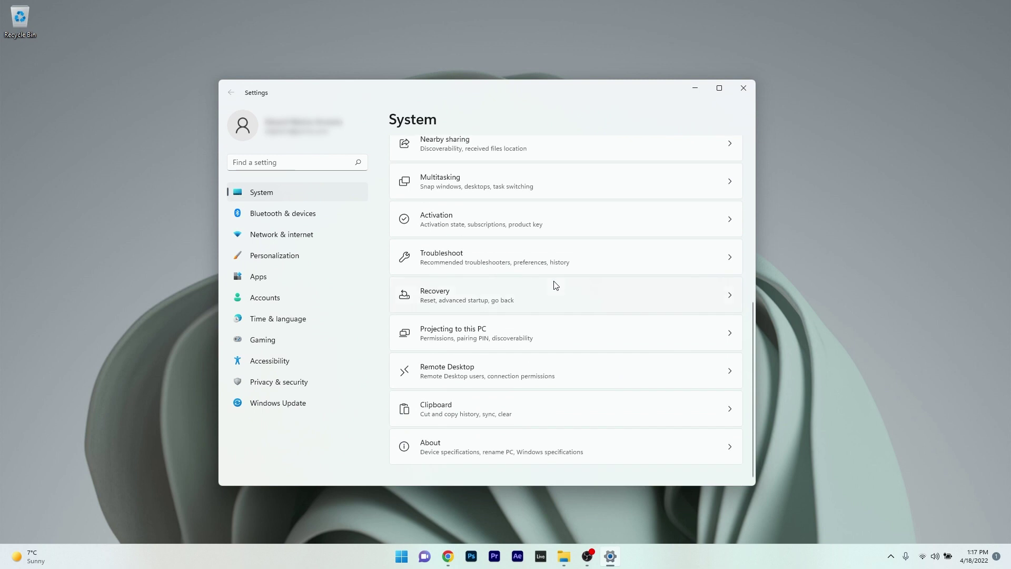
pyautogui.click(658, 261)
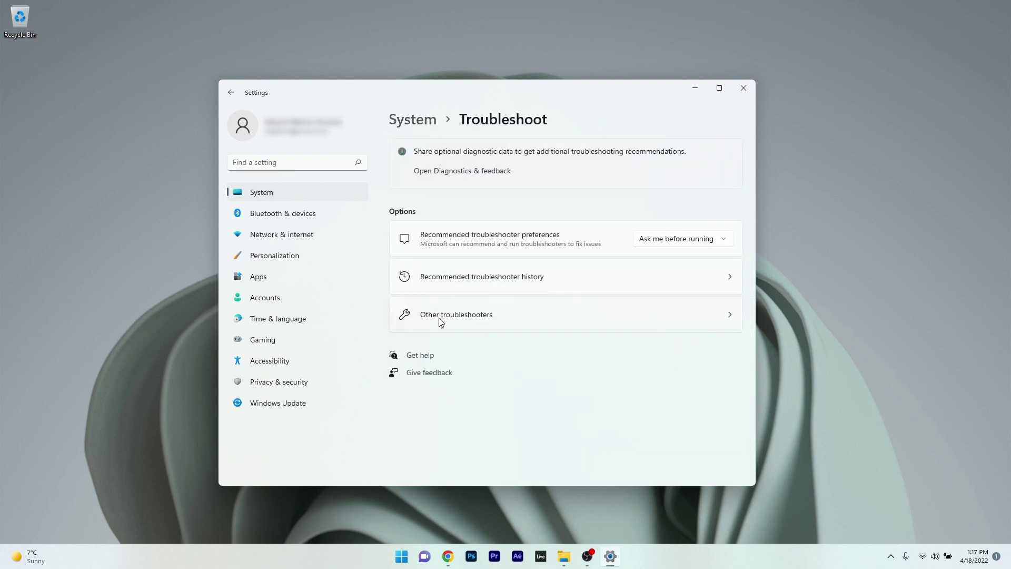
pyautogui.click(583, 314)
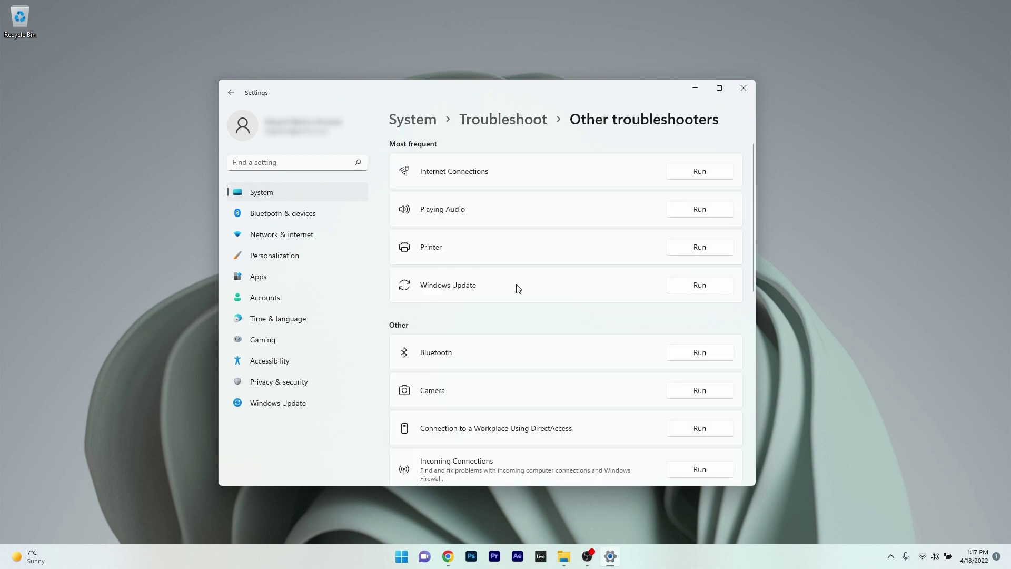
pyautogui.scroll(-5, 518, 288)
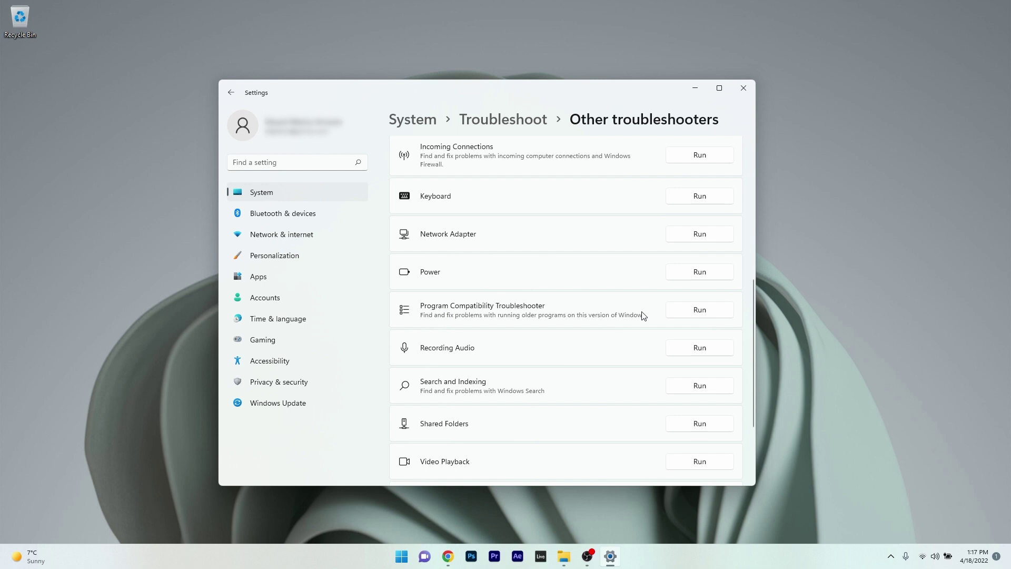
pyautogui.click(702, 311)
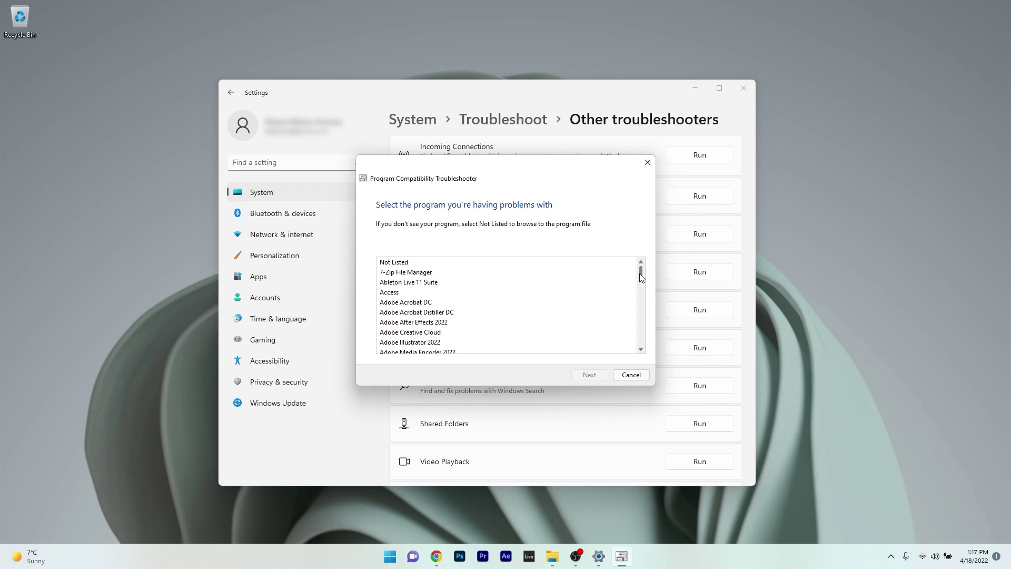
# - Choose Access as the problem program, then cancel the troubleshooter and close Settings
pyautogui.click(605, 292)
pyautogui.click(590, 375)
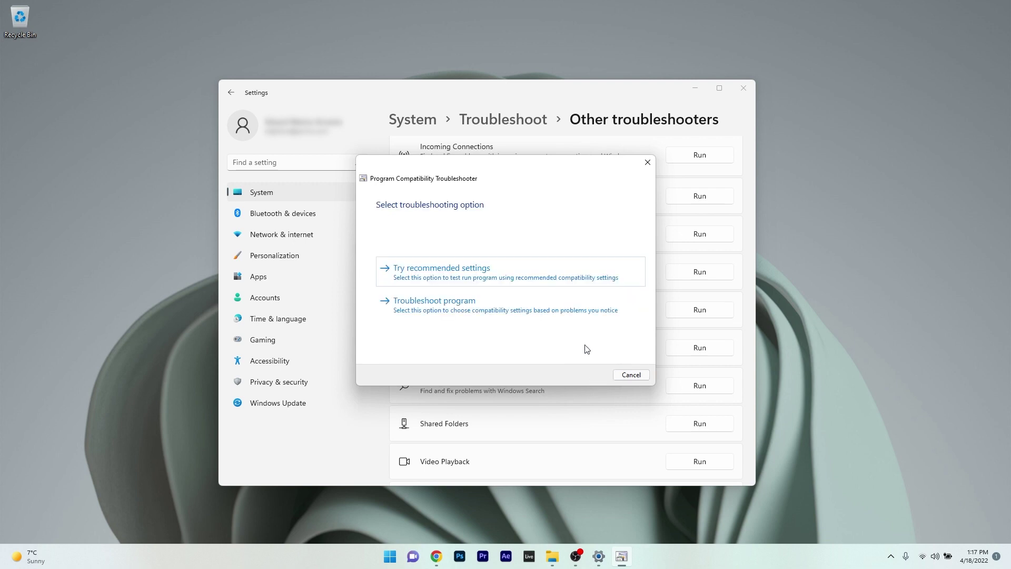
pyautogui.click(632, 375)
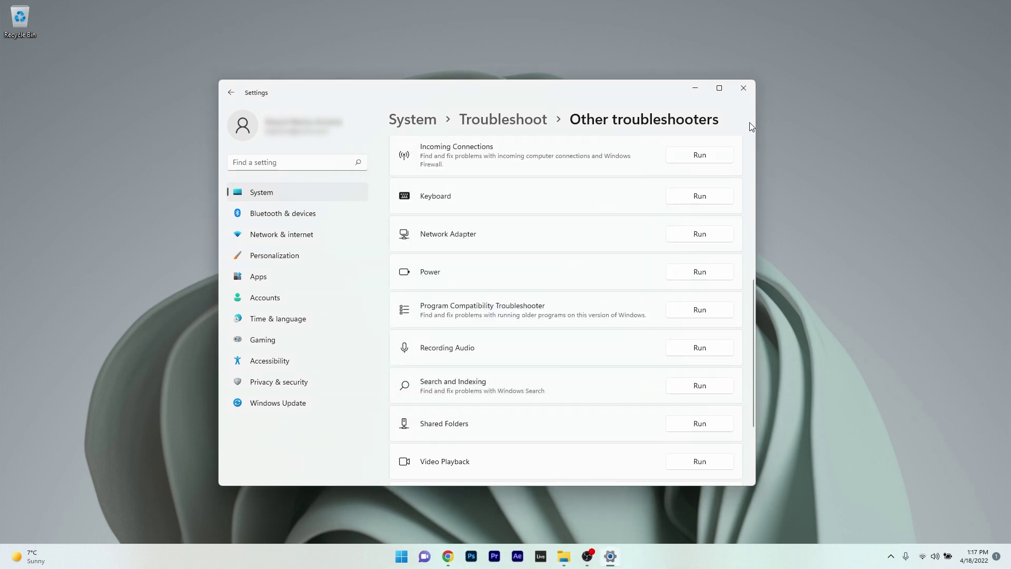
pyautogui.click(744, 89)
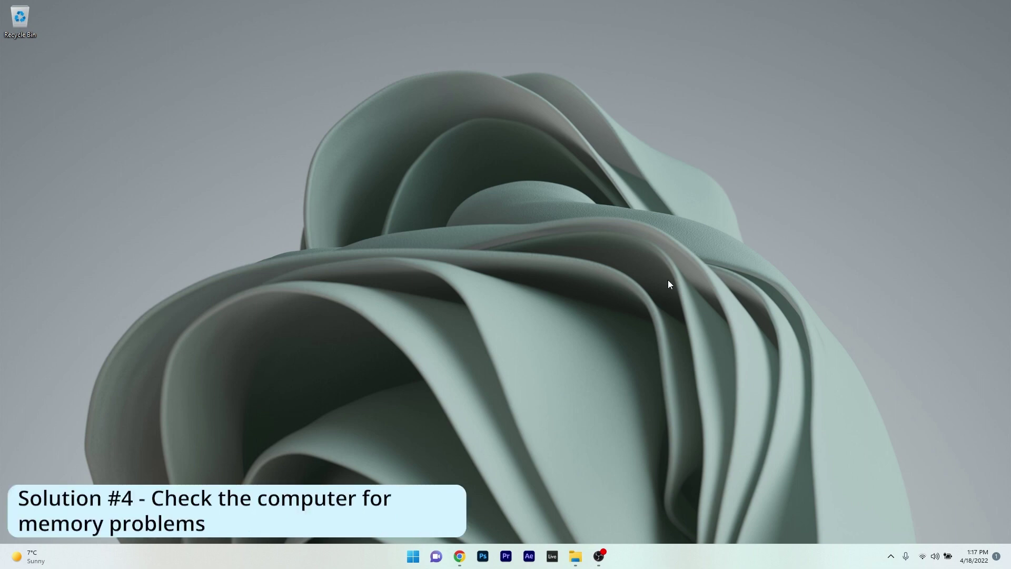
pyautogui.click(414, 557)
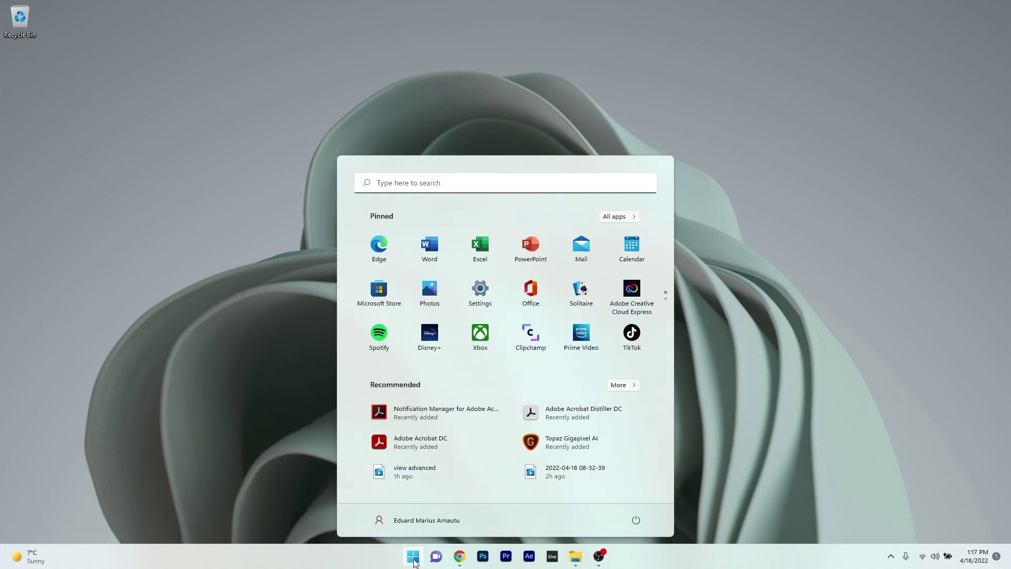
pyautogui.write('memory')
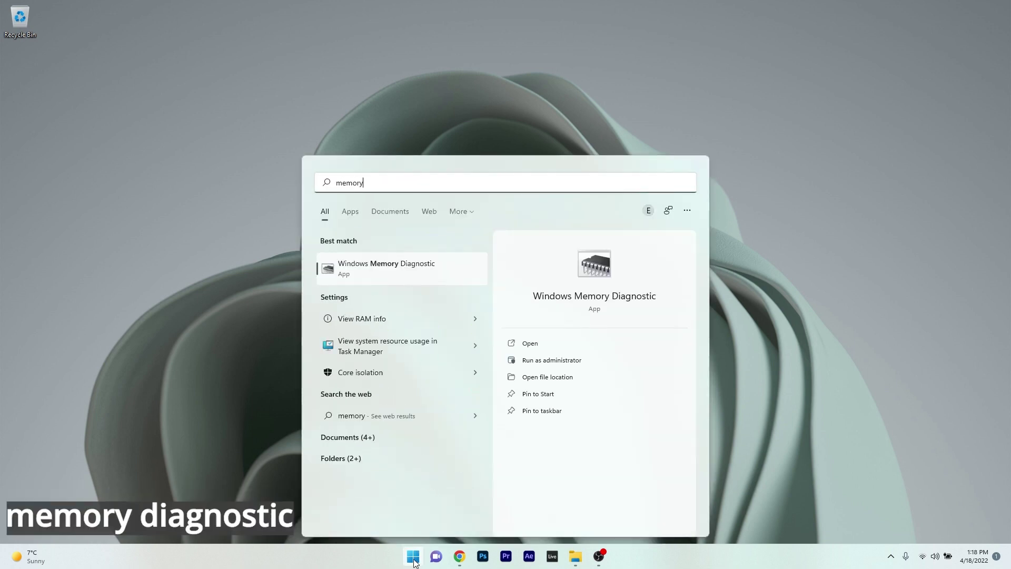
pyautogui.click(396, 273)
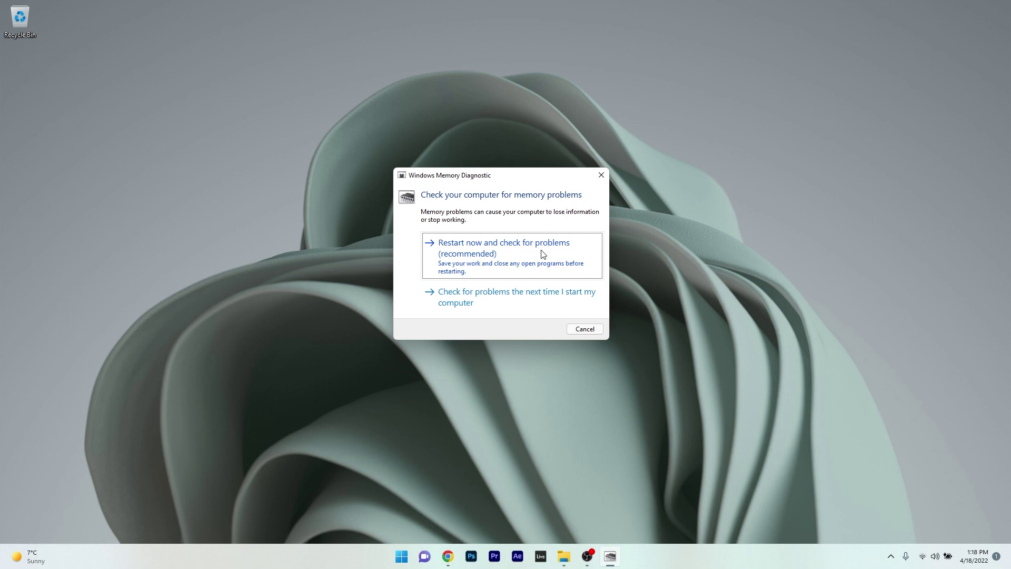
pyautogui.click(602, 177)
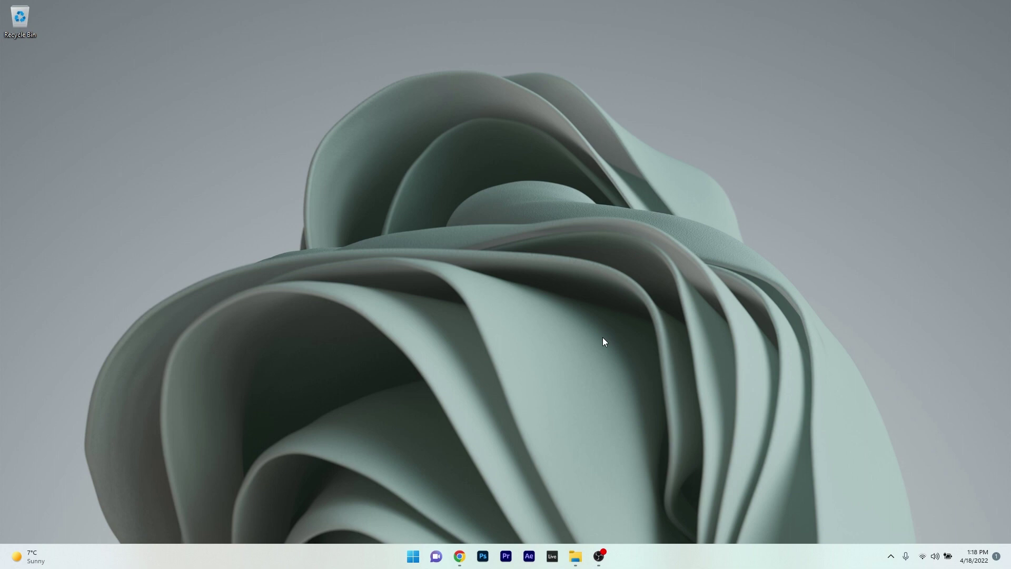
# - Open the Properties of the Windows-SSD (C:) drive under This PC
pyautogui.click(575, 556)
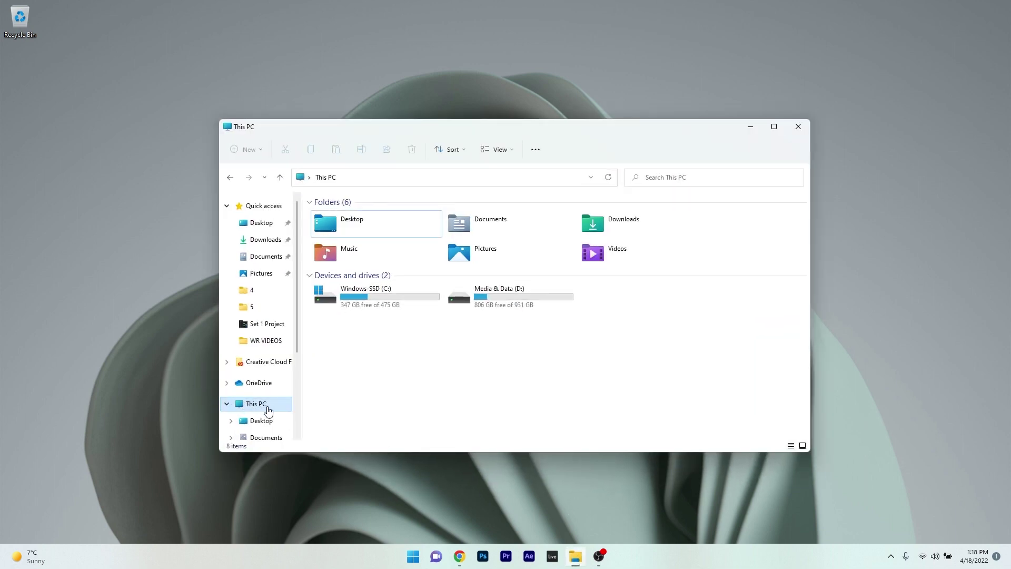
pyautogui.rightClick(352, 300)
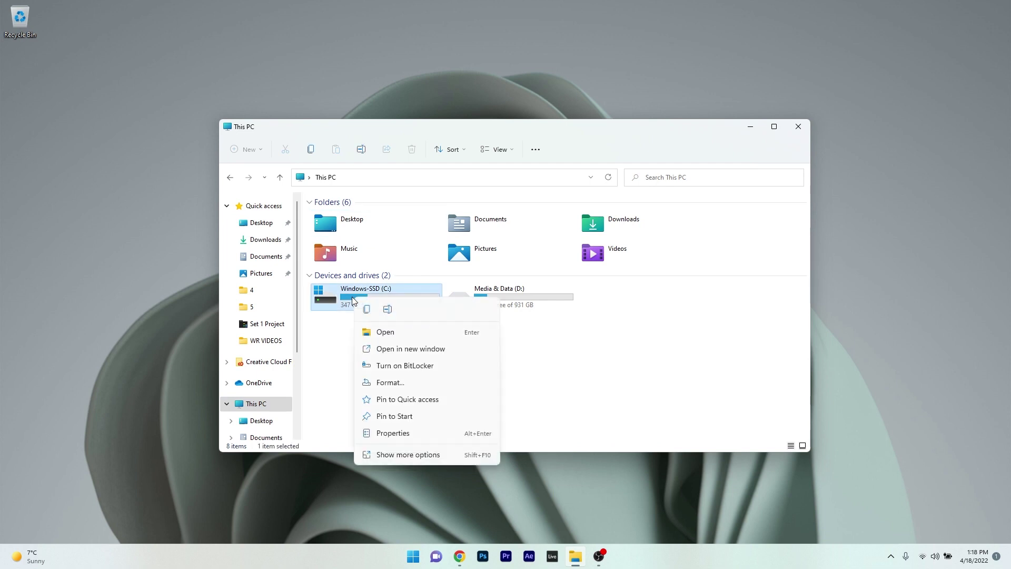
pyautogui.click(419, 436)
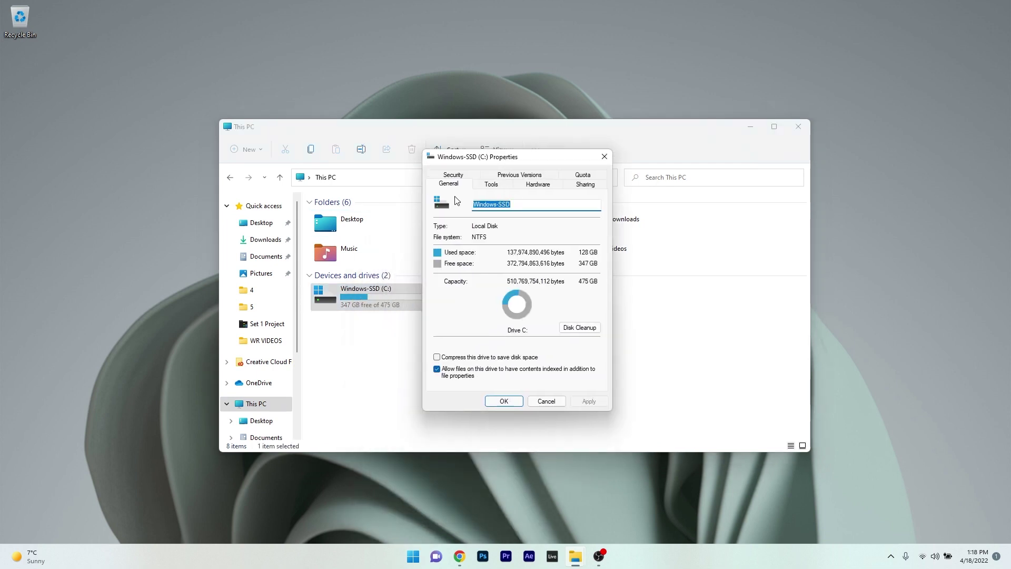
# - Launch a Tools > Check error scan of the C: drive, cancel it, and close both windows
pyautogui.click(490, 185)
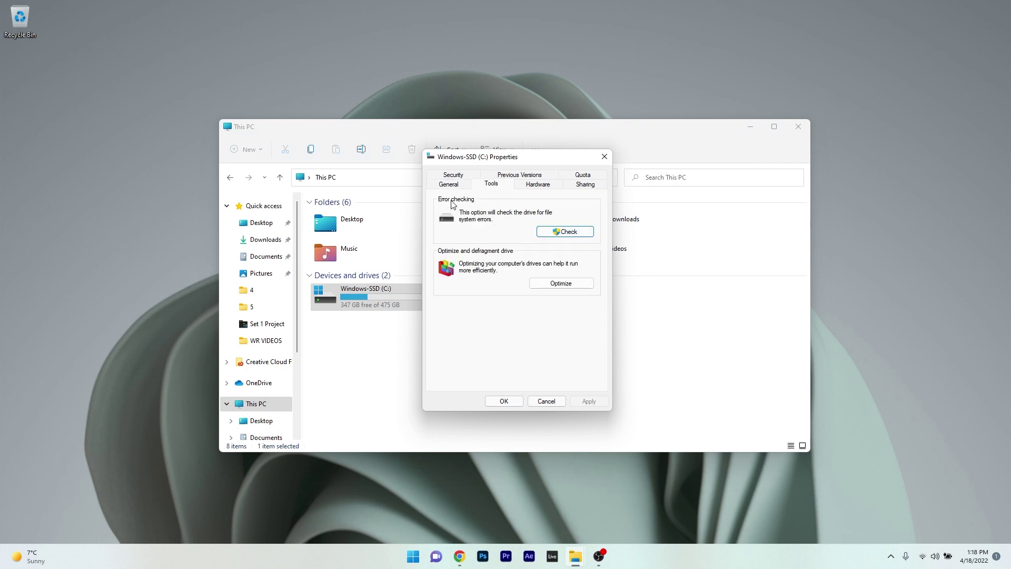
pyautogui.click(551, 232)
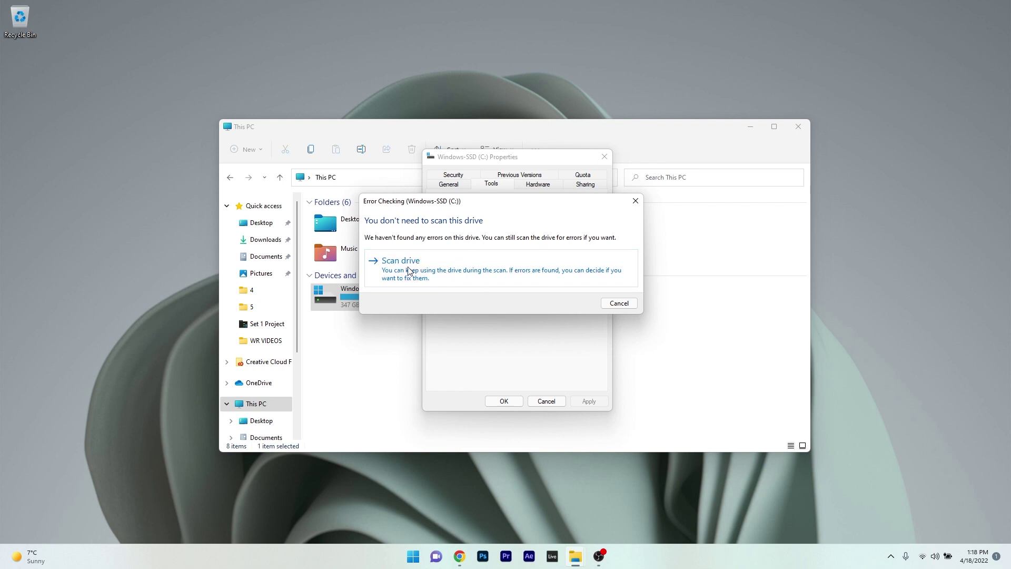
pyautogui.click(456, 272)
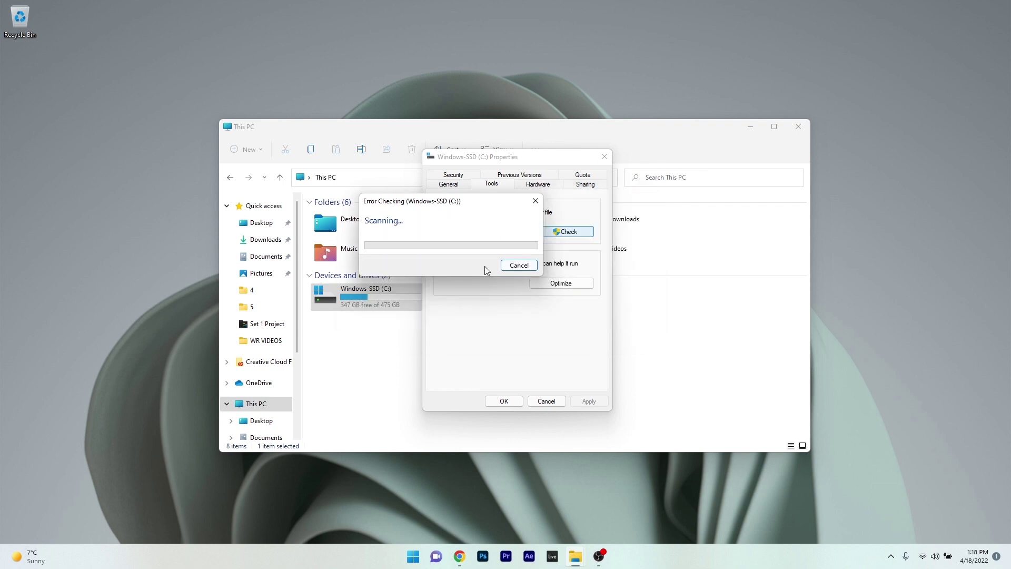
pyautogui.click(519, 274)
pyautogui.click(604, 157)
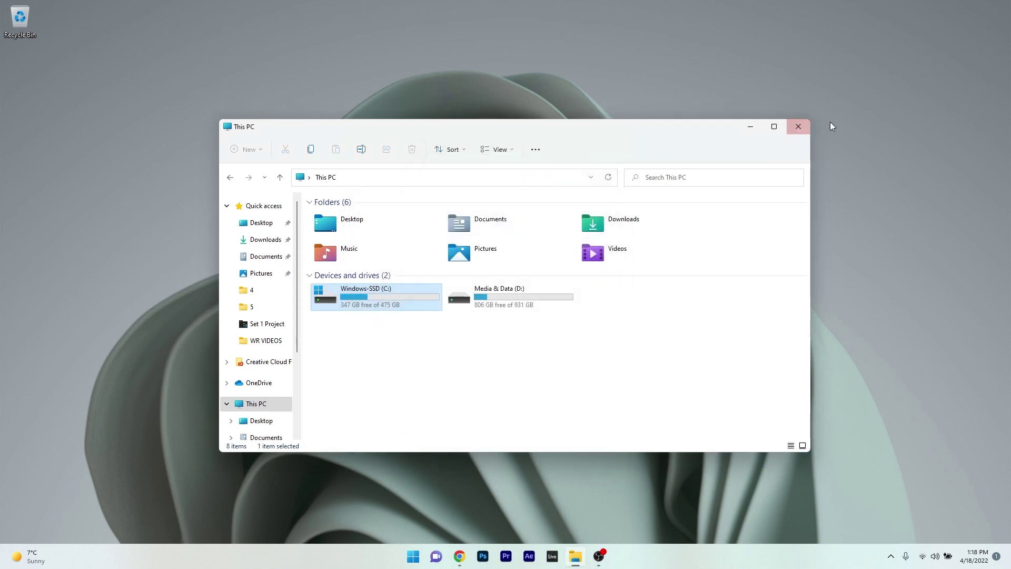
pyautogui.click(798, 127)
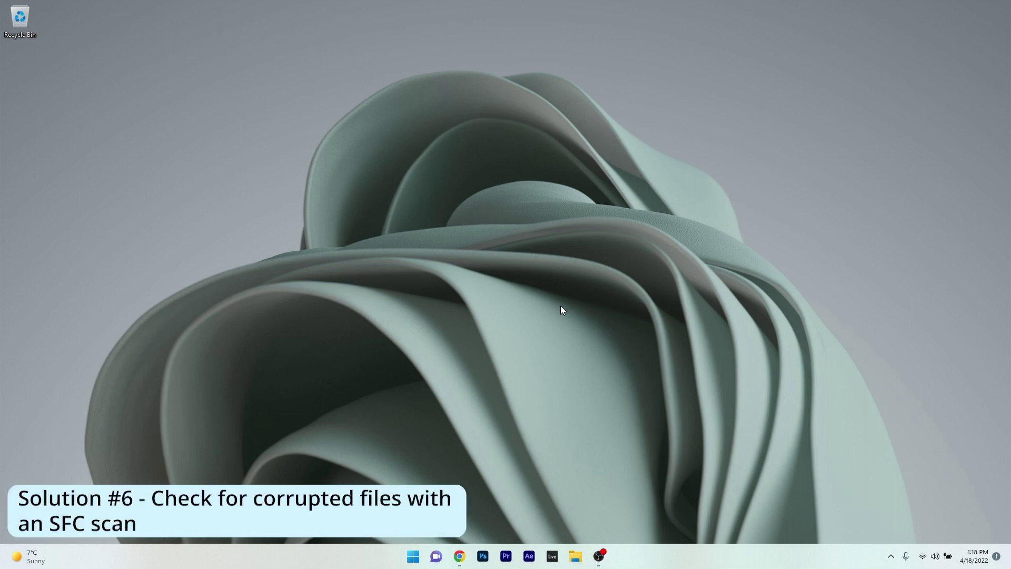
# - Search Start for 'cmd' and bring up the Command Prompt's run-as-administrator options
pyautogui.click(413, 556)
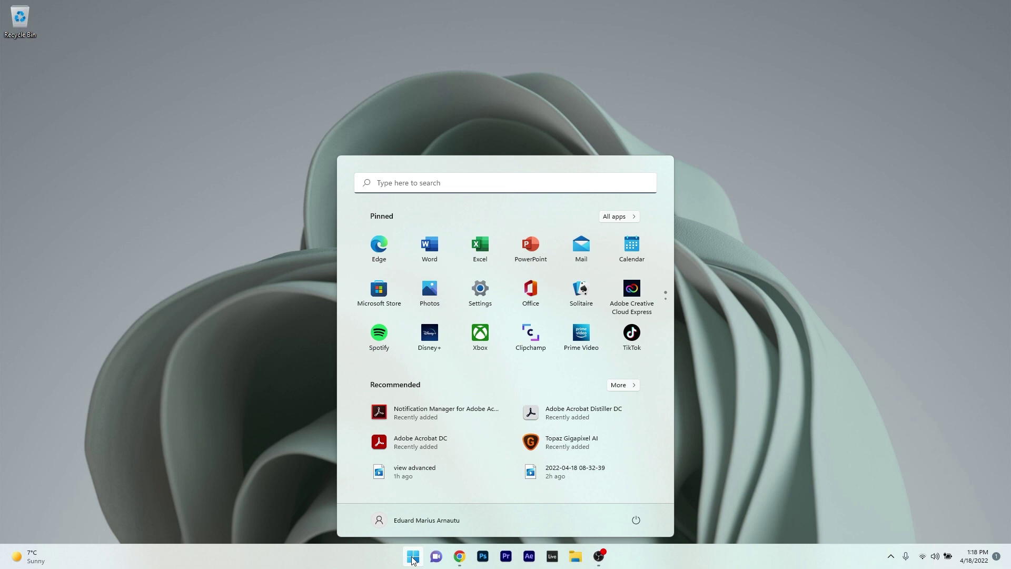
pyautogui.click(414, 558)
pyautogui.click(414, 558)
pyautogui.write('cmd')
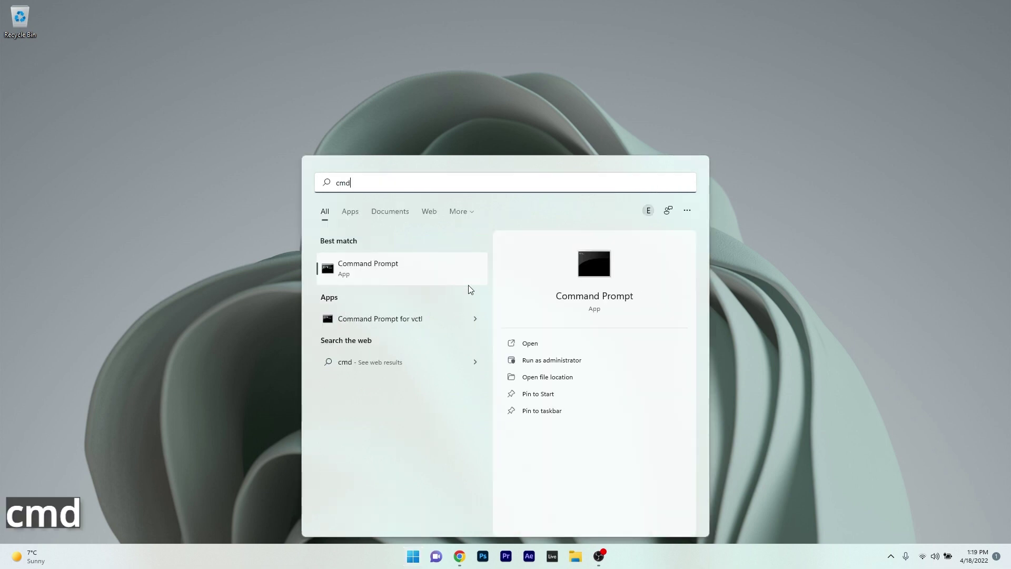
pyautogui.rightClick(449, 271)
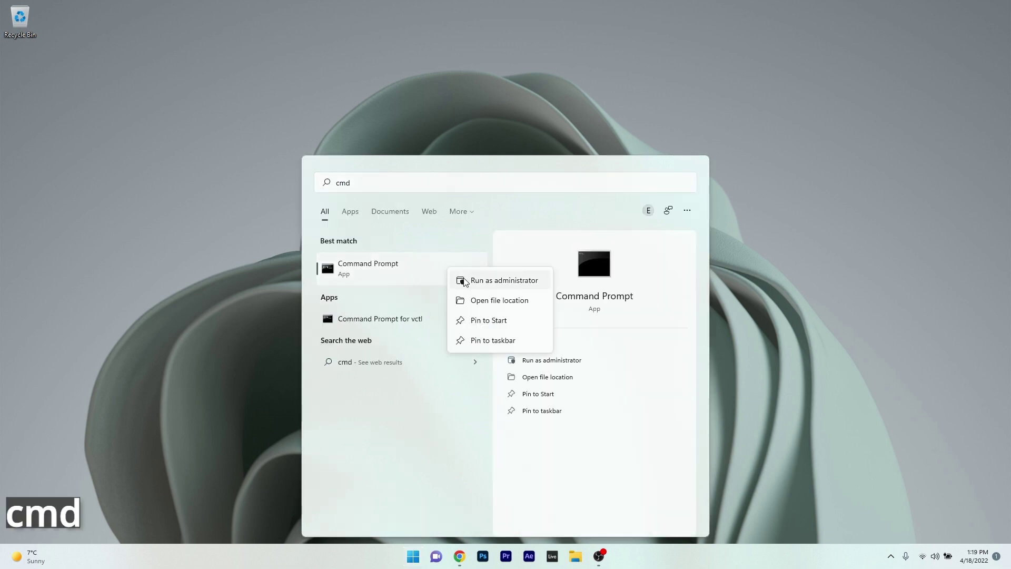
# - Paste sfc /scannow into an administrator Command Prompt without running it, then close the window
pyautogui.click(489, 287)
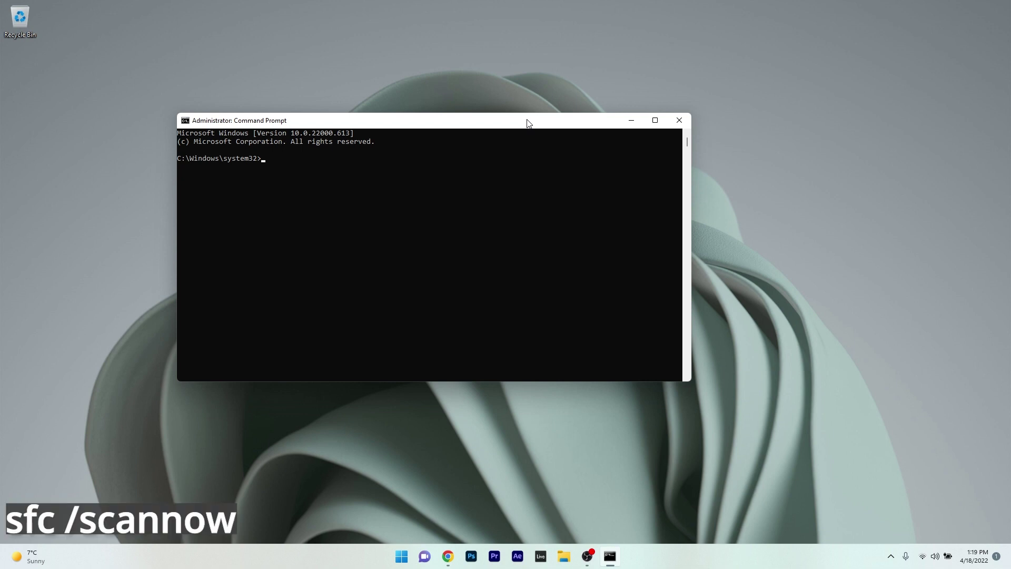
pyautogui.write('sfc /scannow')
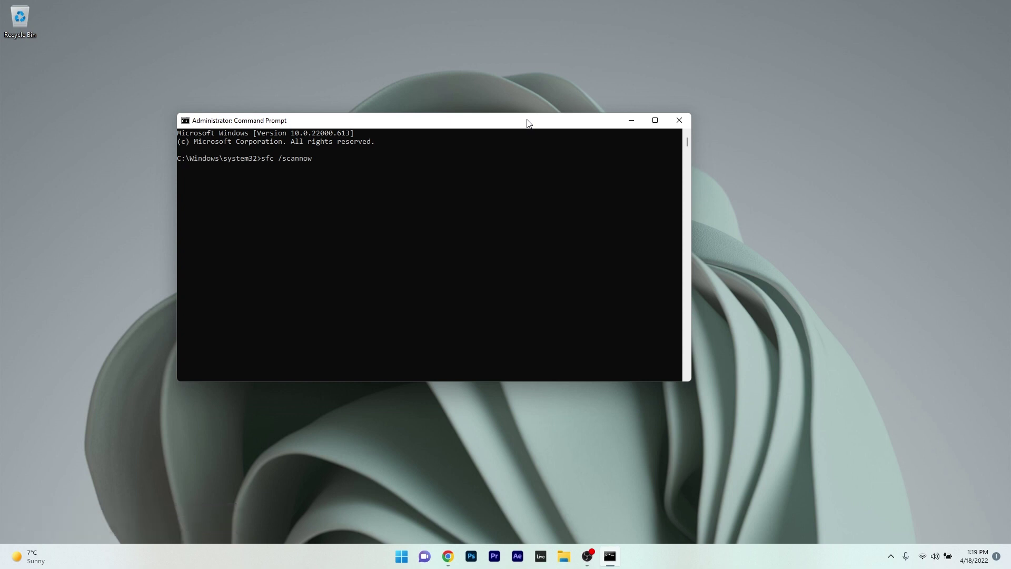
pyautogui.click(685, 123)
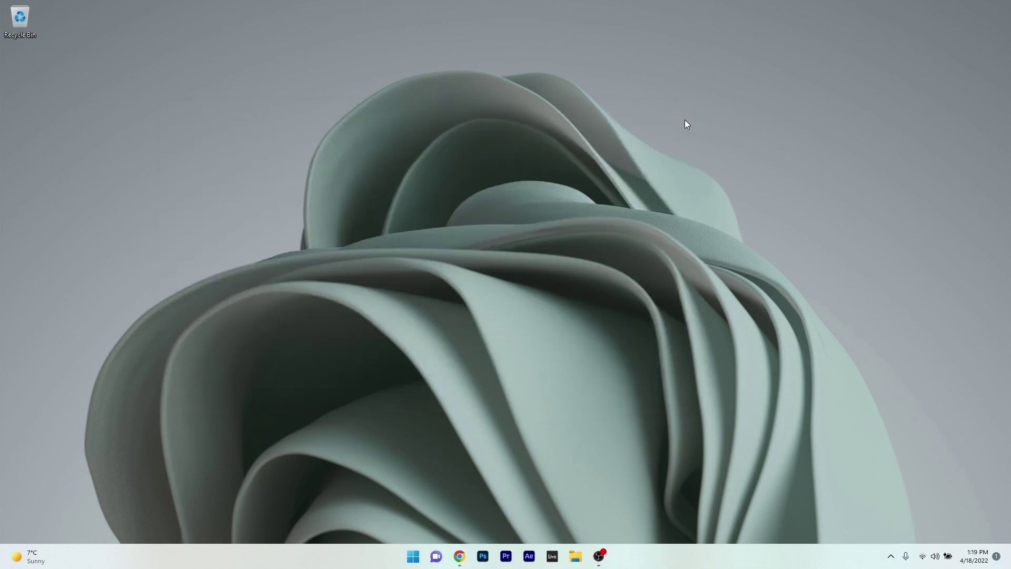